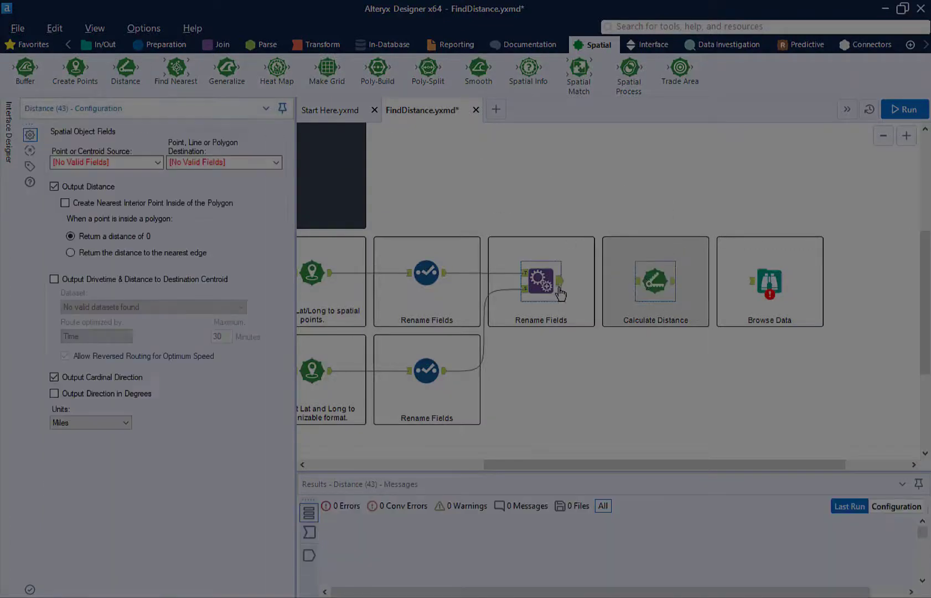
Drag a connection from the renamed fields toward the distance calculation.
drag(559, 281, 653, 287)
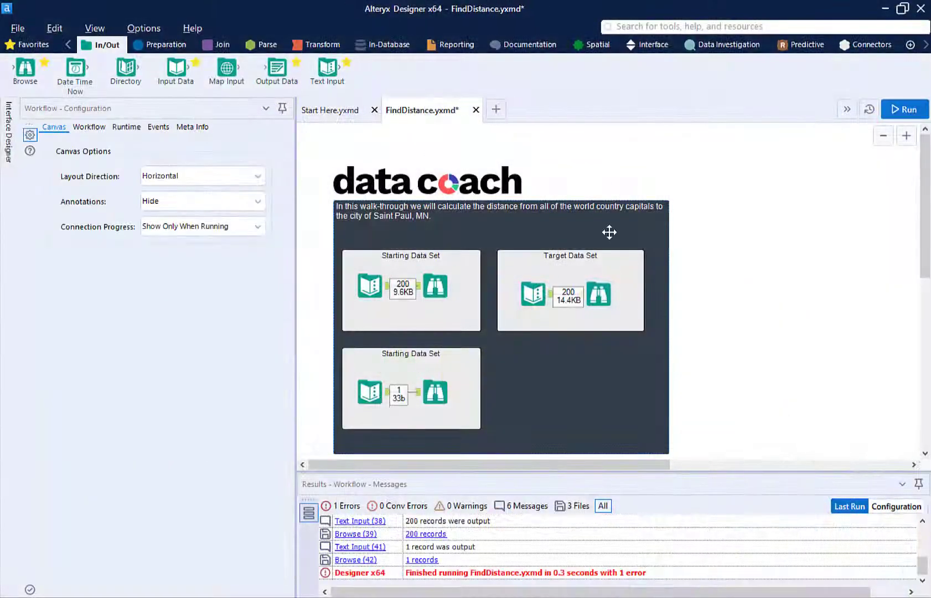
View the Saint Paul, MN record (latitude 44.9537, longitude -93.09) in a separate results window.
click(435, 286)
click(883, 509)
click(862, 530)
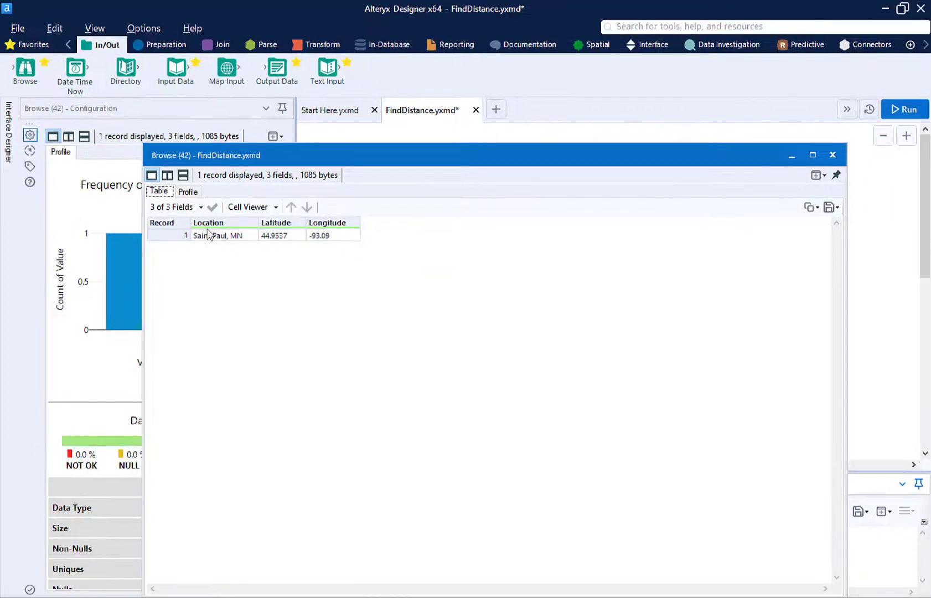
Close the separate Saint Paul results window.
click(832, 153)
drag(925, 241, 925, 342)
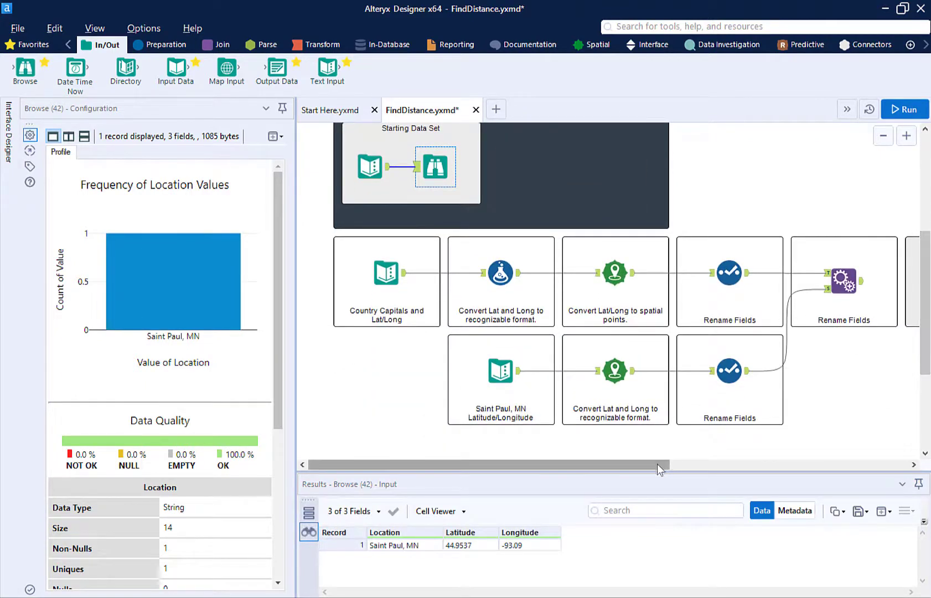
drag(657, 464, 740, 465)
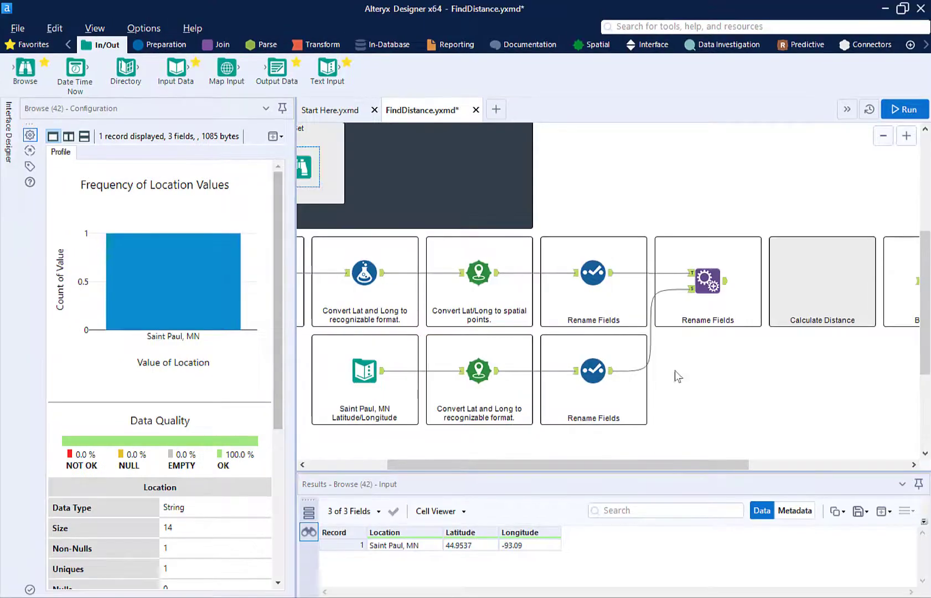
drag(698, 463, 757, 464)
Place a Distance tool in Calculate Distance, connect the renamed fields, and open its settings.
click(599, 45)
drag(125, 69, 655, 280)
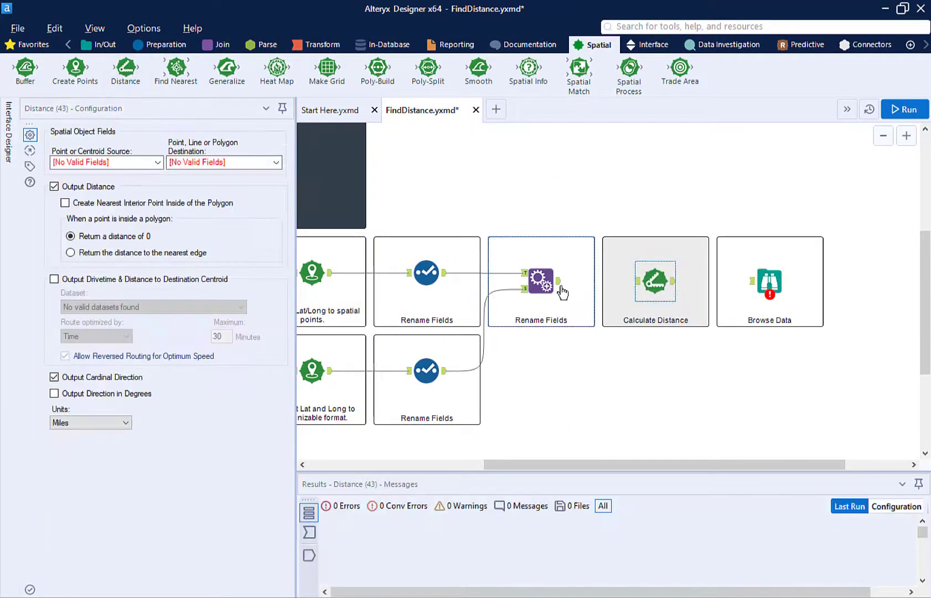
drag(558, 281, 625, 281)
click(669, 295)
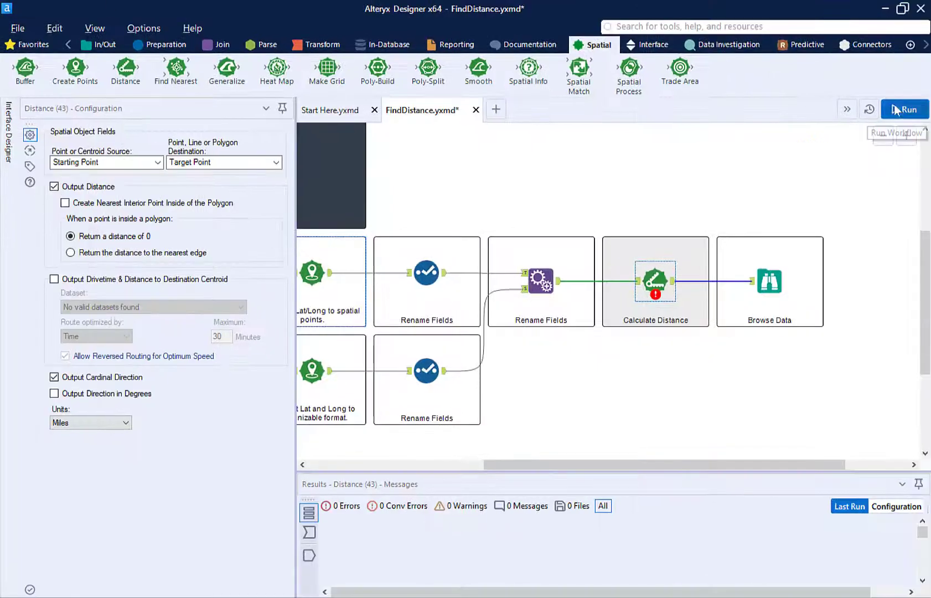
Run the workflow and show the Browse Data DistanceMiles and Direction results in a separate window.
click(901, 109)
click(770, 281)
click(884, 511)
click(875, 529)
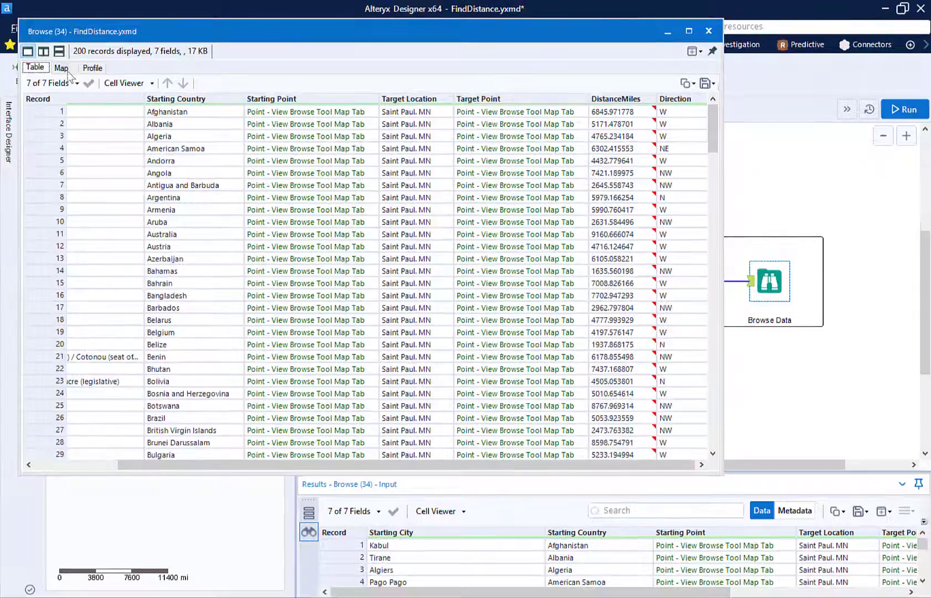
Plot the 200 capitals on a Carto (Dark Matter) base map and select the North American point.
click(61, 67)
click(371, 83)
click(280, 138)
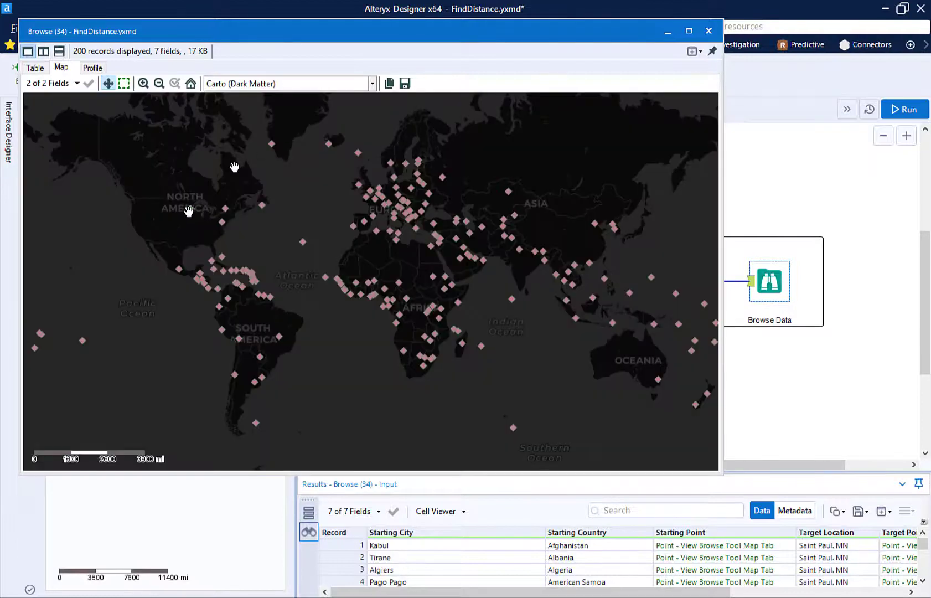
click(190, 210)
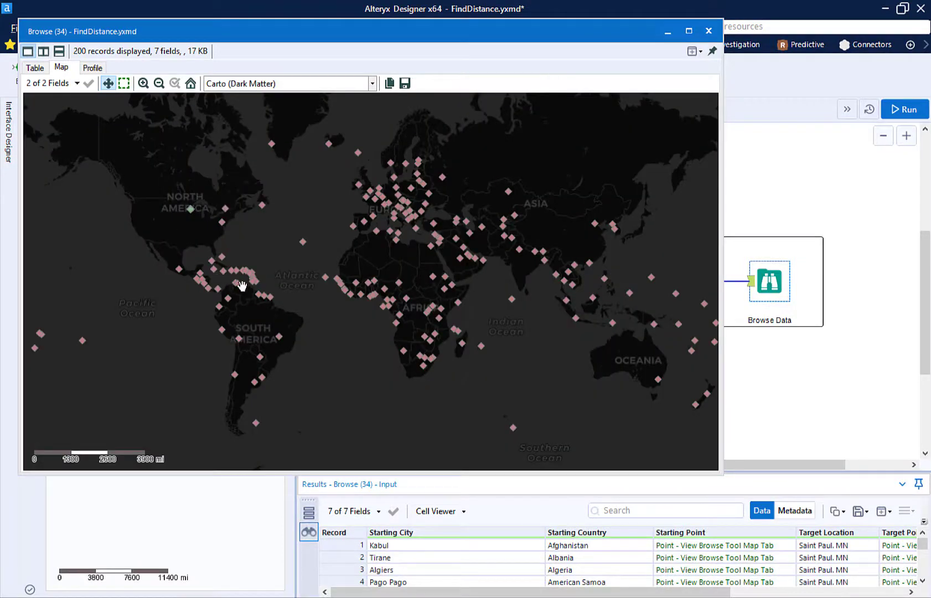